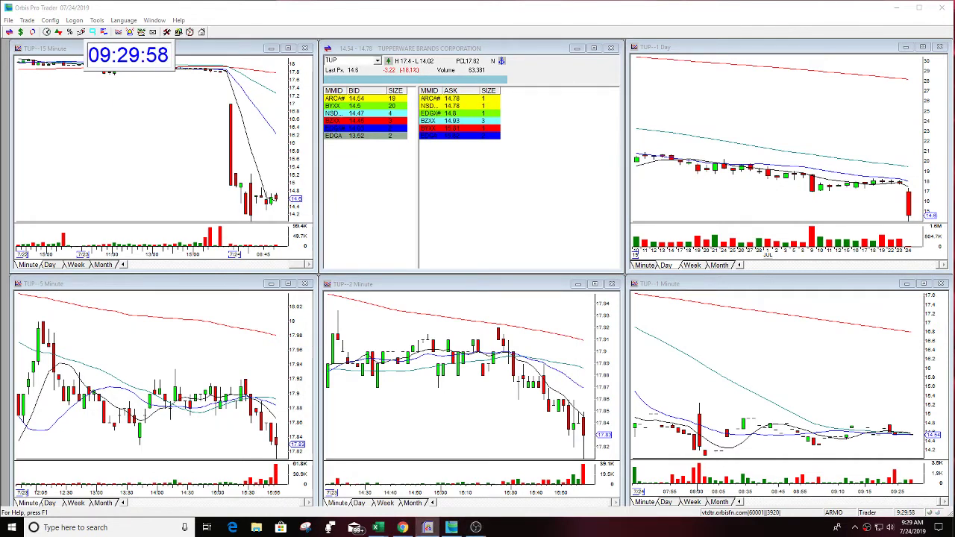
Reconfigure and reload the data on the TUP 1-minute chart, then on the 15-minute chart.
click(746, 369)
right_click(741, 330)
click(756, 340)
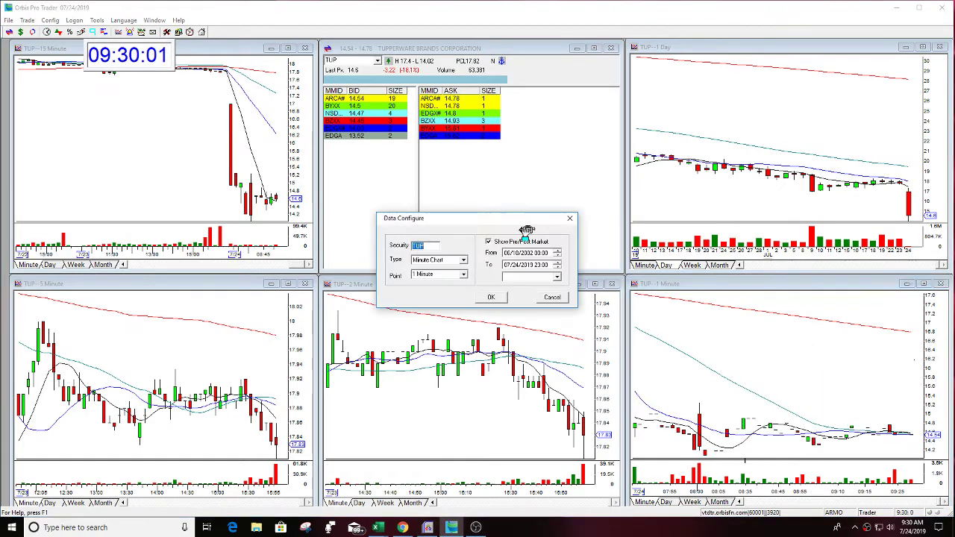
click(491, 297)
right_click(215, 151)
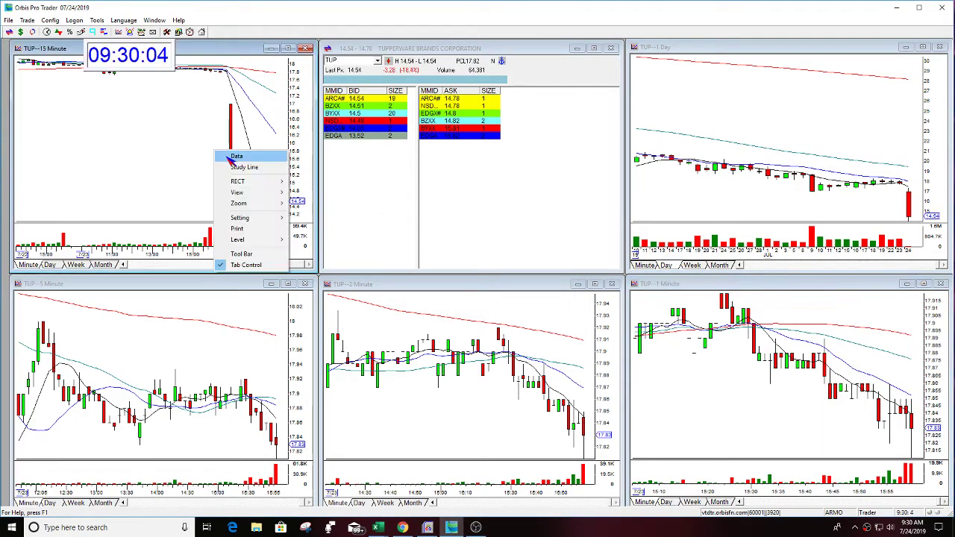
click(232, 157)
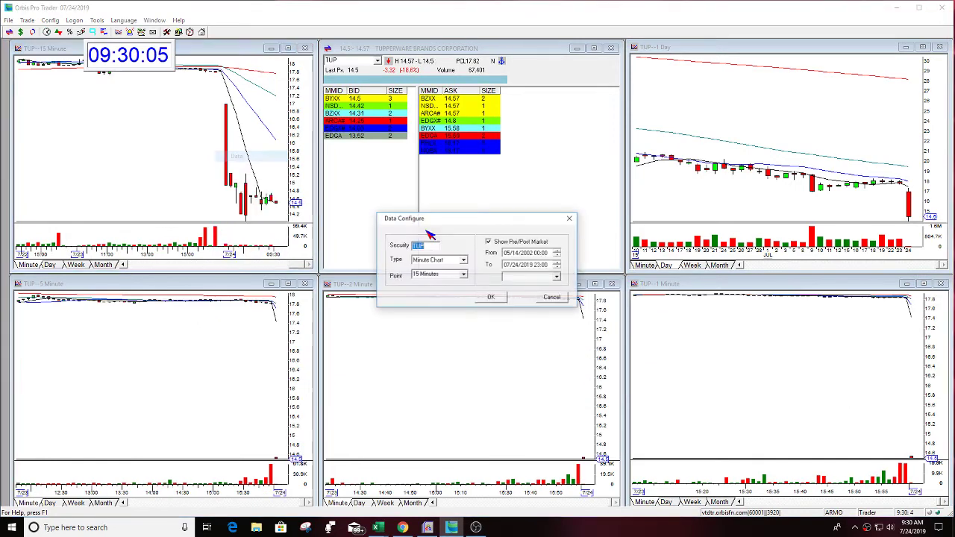
click(491, 297)
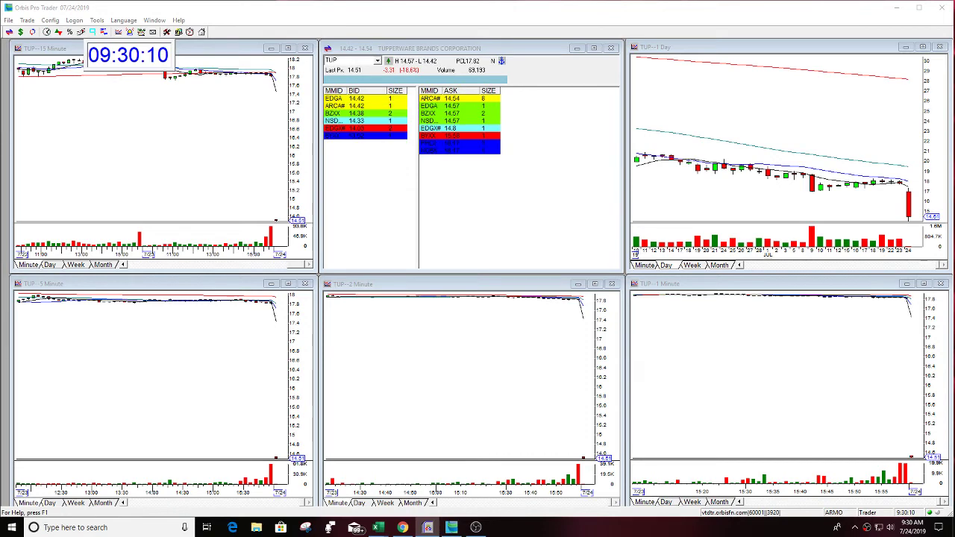
click(743, 365)
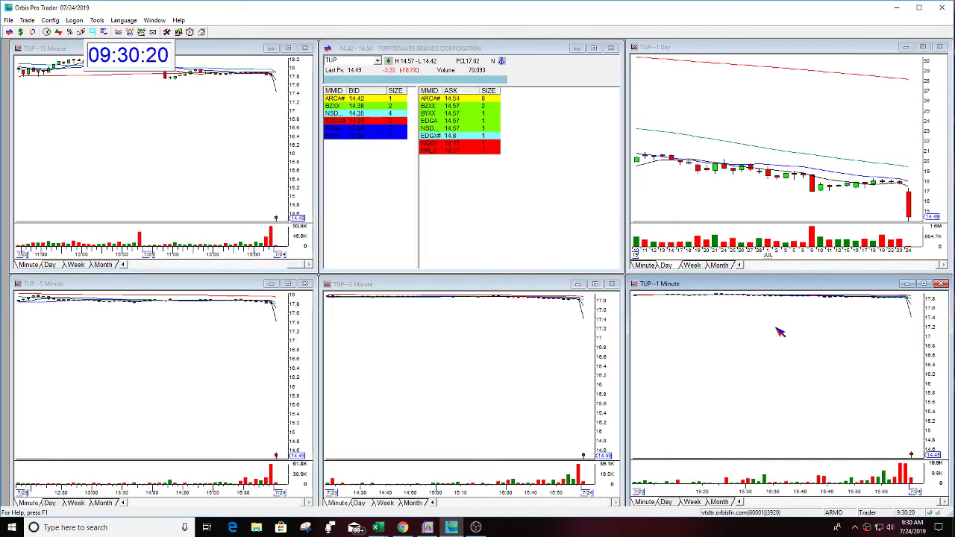
mouse_move(792, 379)
mouse_down()
mouse_move(916, 412)
mouse_move(860, 411)
mouse_up()
mouse_move(848, 409)
mouse_down()
mouse_move(916, 409)
mouse_move(846, 410)
mouse_up()
text(BYN)
key(Return)
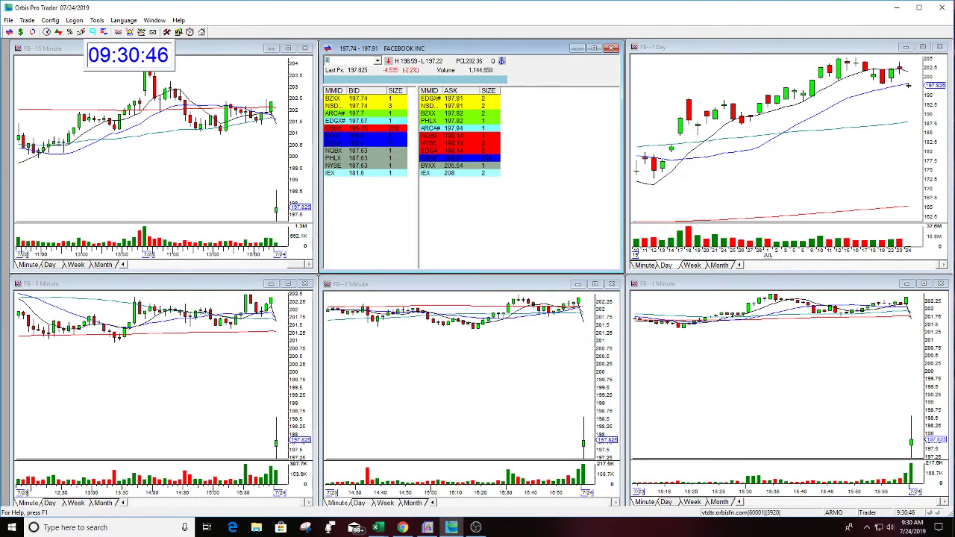
text(BYND)
key(Return)
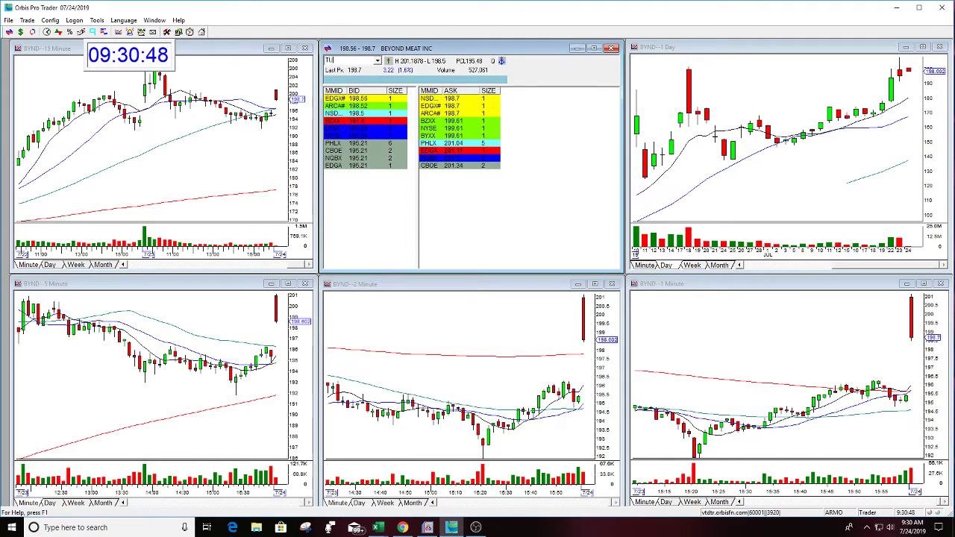
text(TUP)
key(Return)
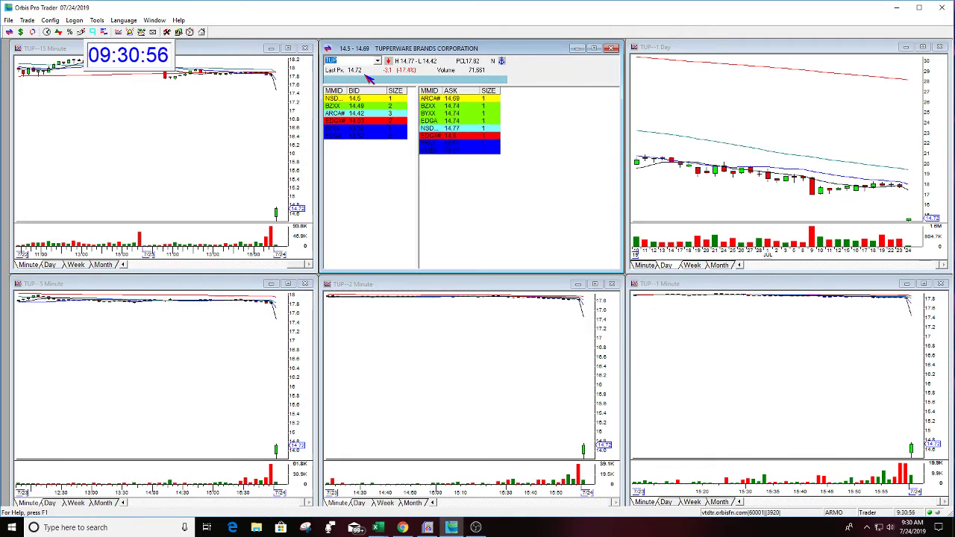
text(SNAP)
key(Return)
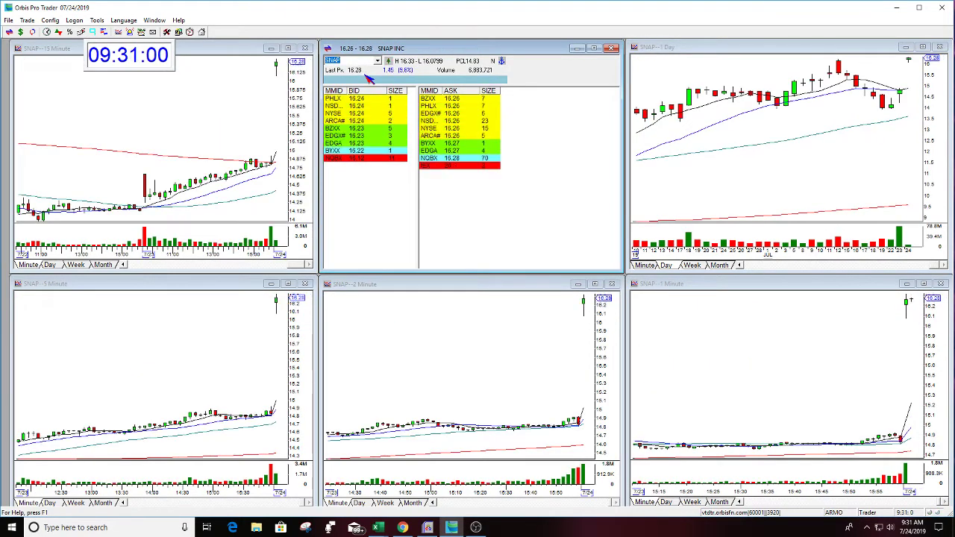
text(UPS)
key(Return)
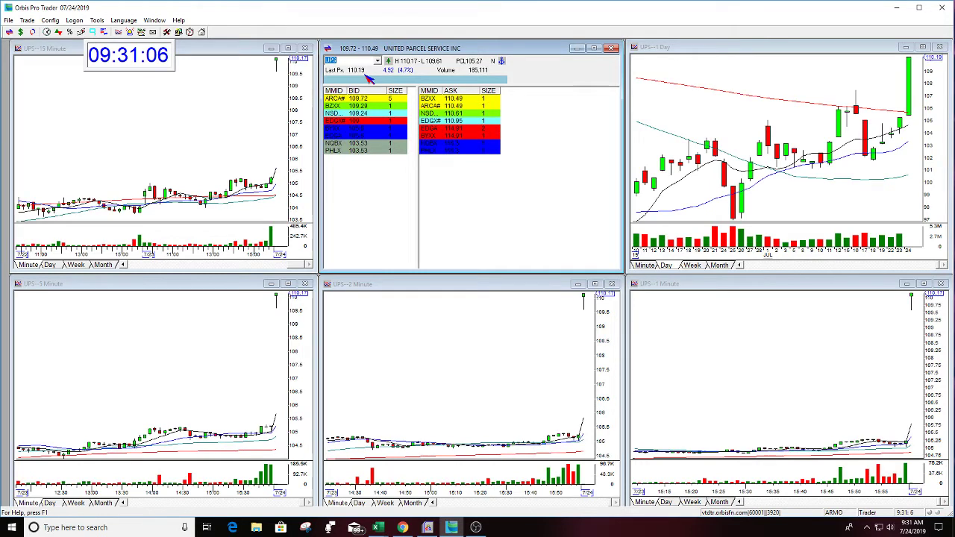
click(881, 371)
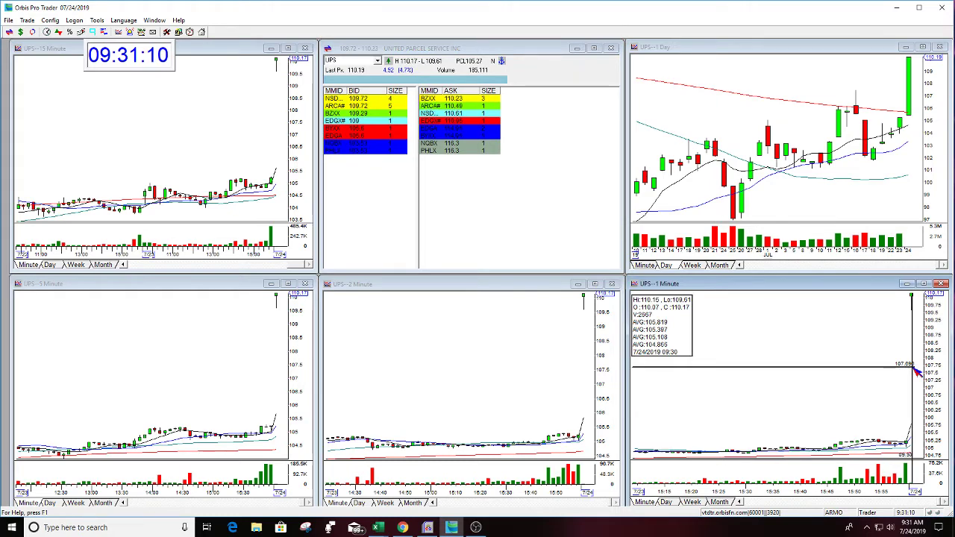
click(341, 73)
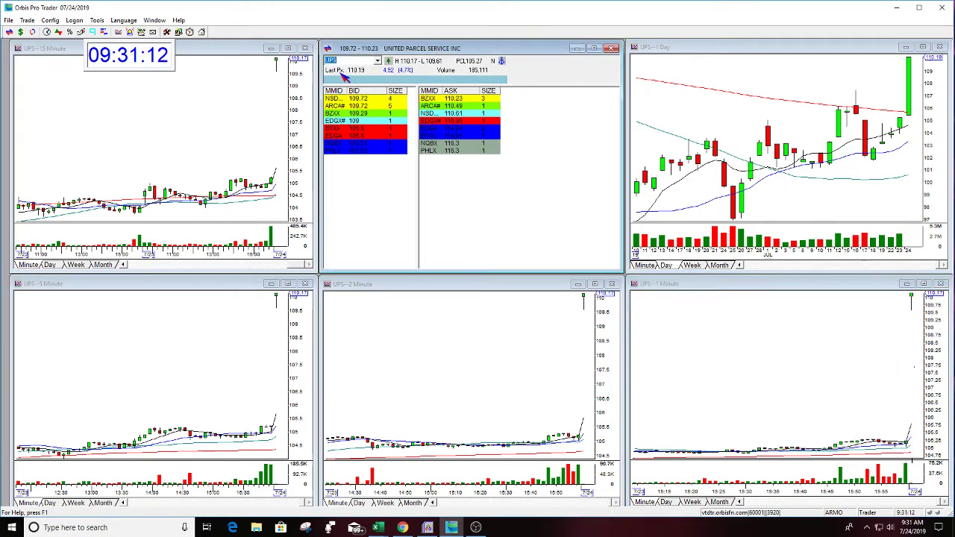
text(TUP)
key(Return)
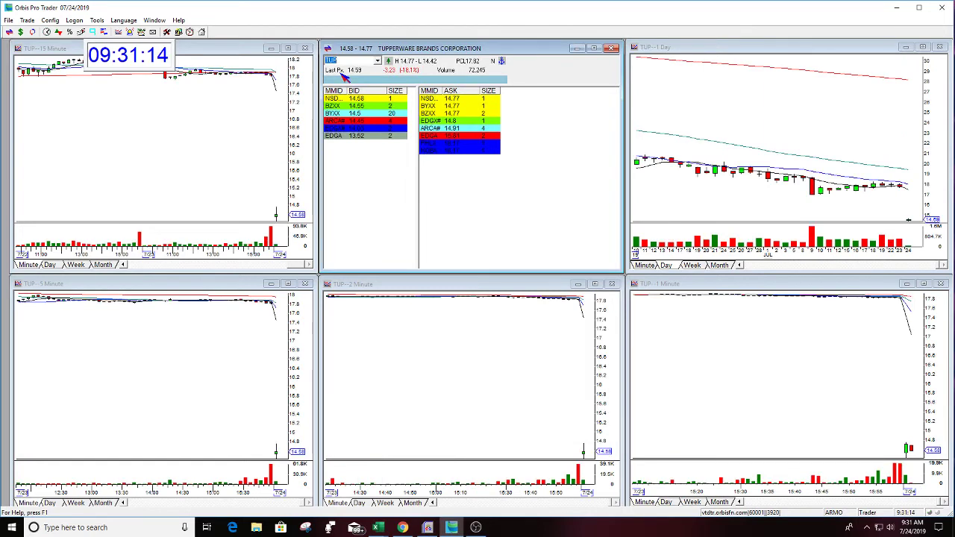
click(910, 433)
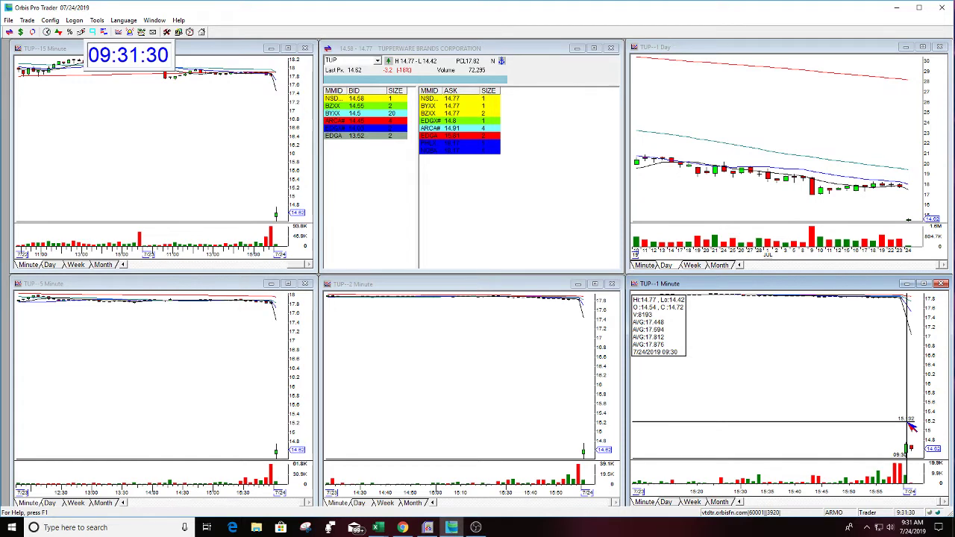
drag(912, 427, 888, 427)
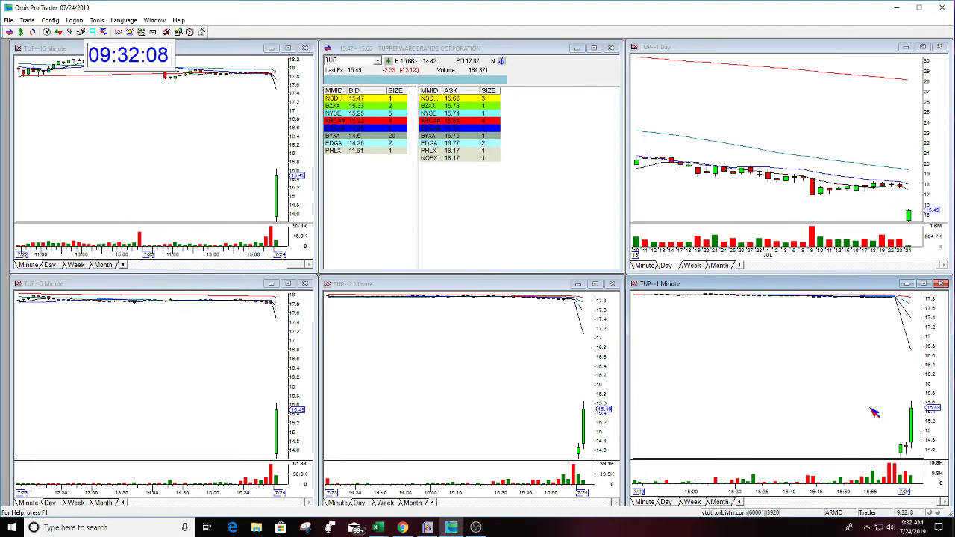
click(892, 407)
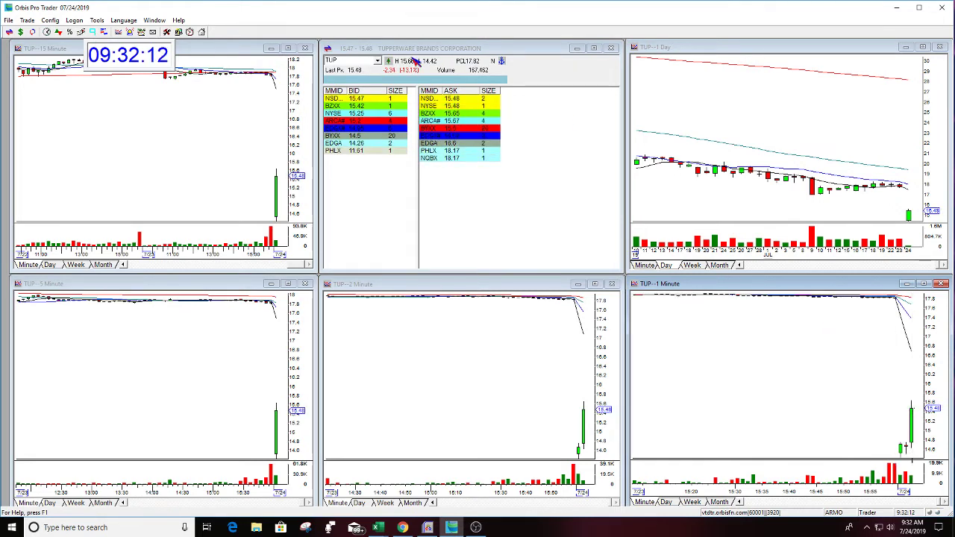
Cycle the linked panels through SPY and QQQ, ending on UPS.
click(354, 60)
text(QQY)
key(Return)
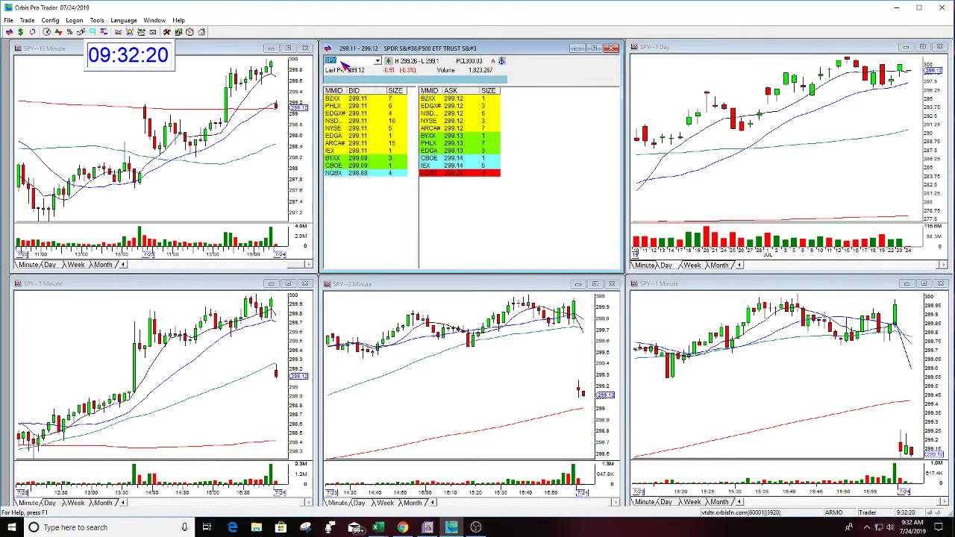
text(QQQ)
key(Return)
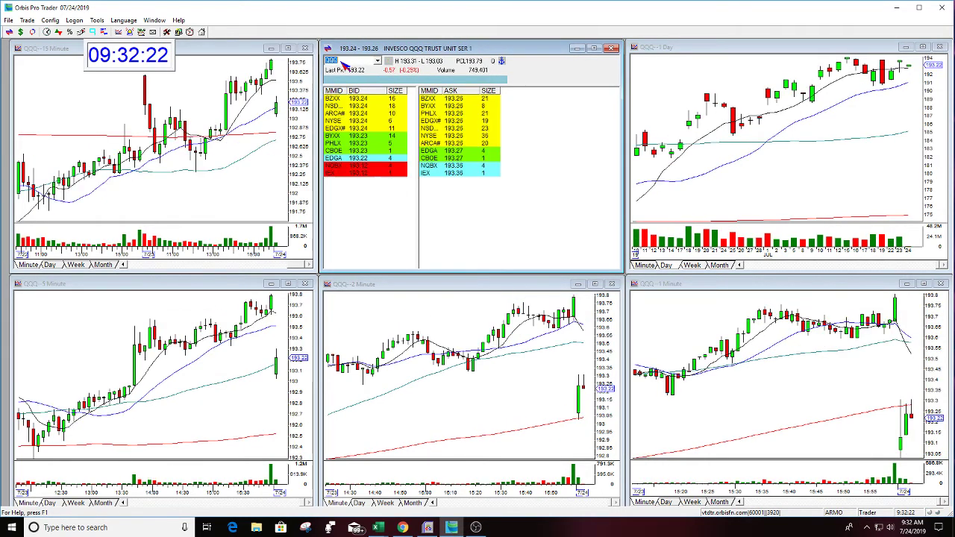
text(UPS)
key(Return)
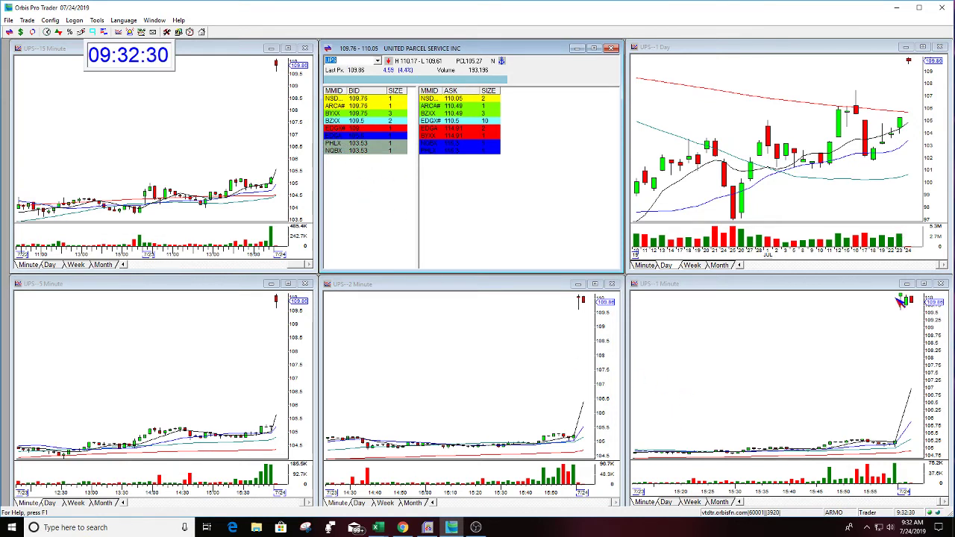
Drag the crosshair across the UPS 1-minute chart to read the 09:31 bar's prices.
click(899, 362)
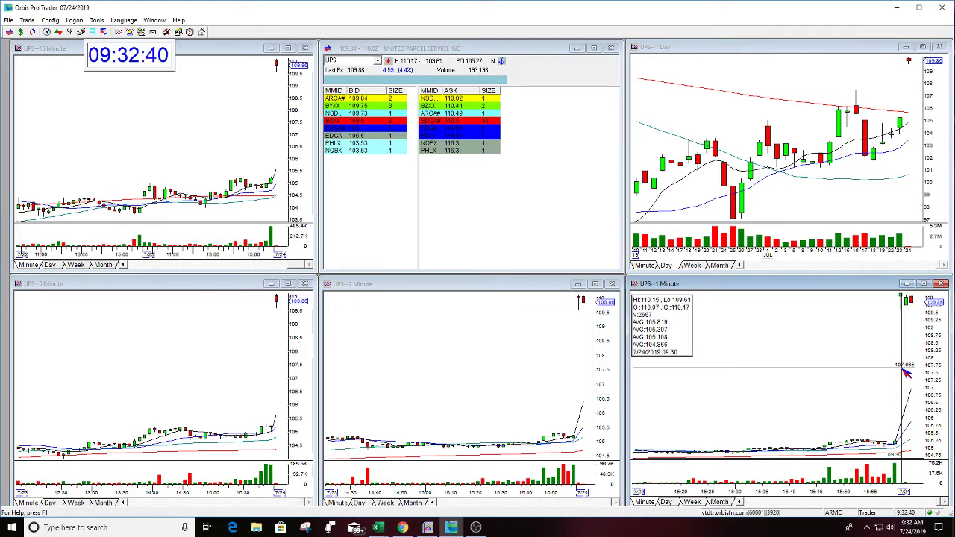
drag(906, 373, 789, 396)
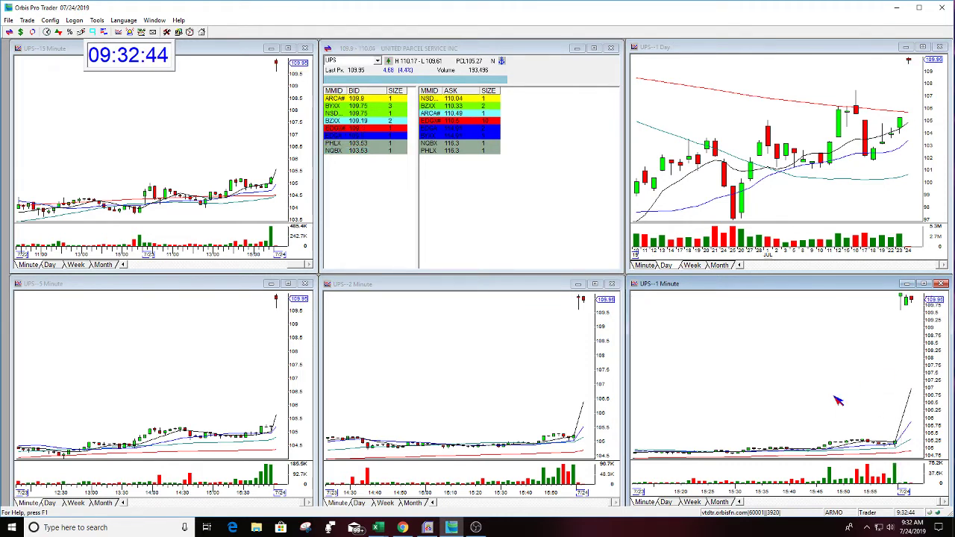
drag(858, 382, 906, 380)
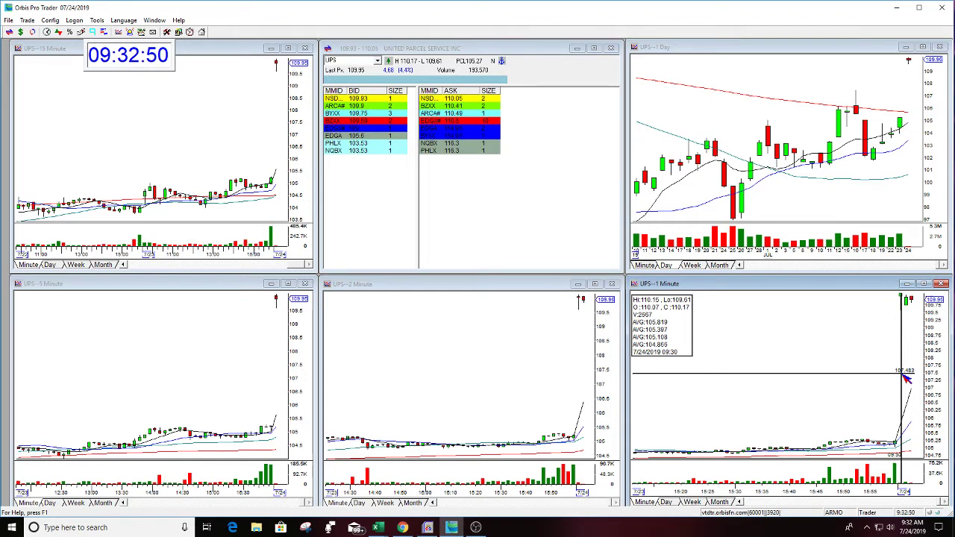
drag(905, 379, 912, 381)
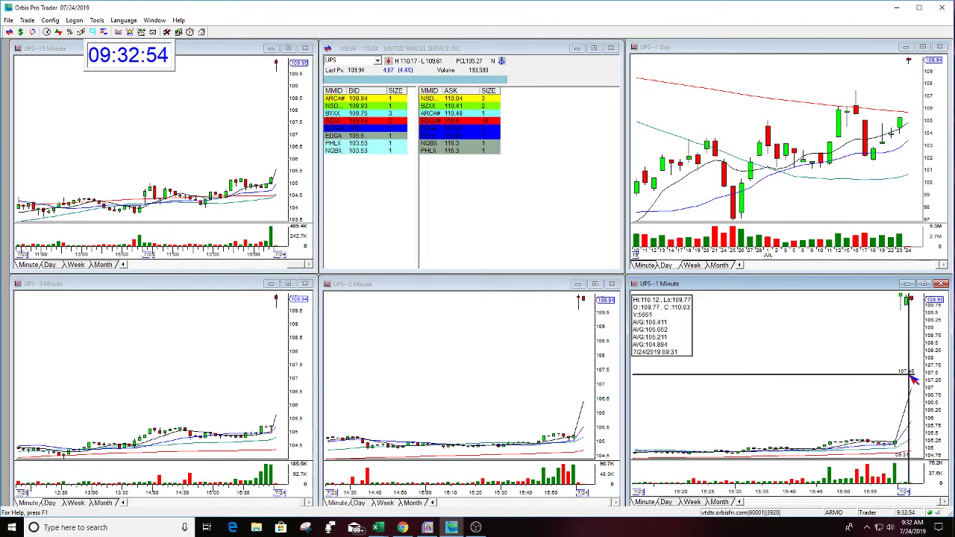
drag(912, 381, 906, 385)
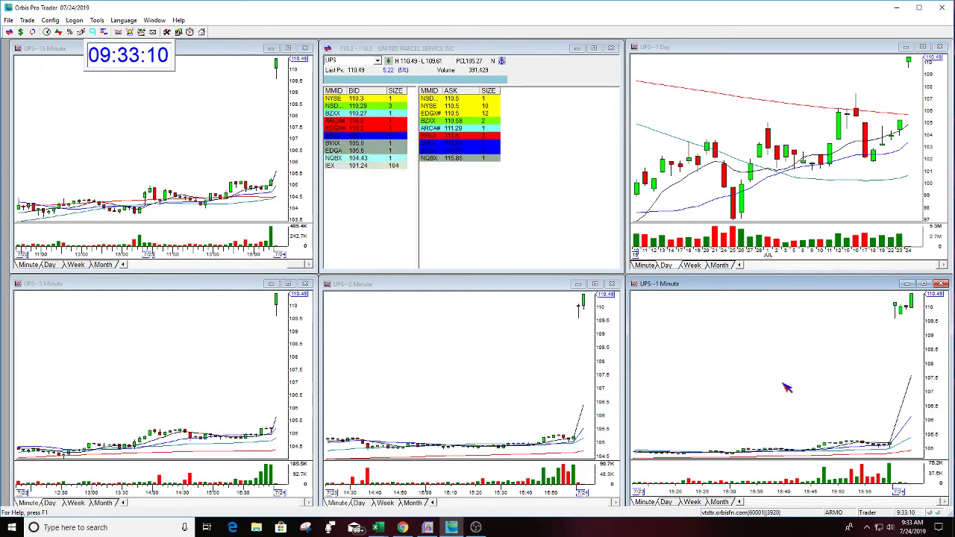
click(924, 47)
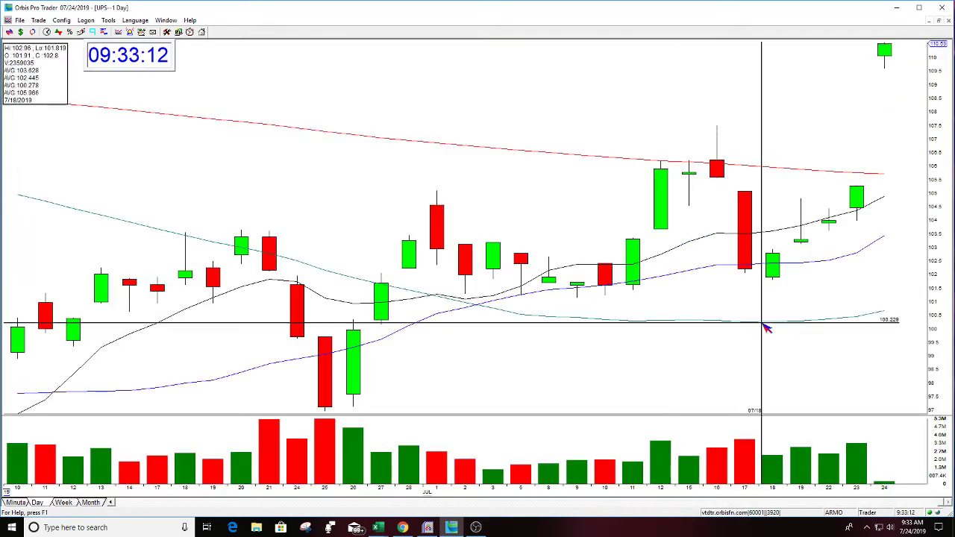
scroll(806, 311, down, 3)
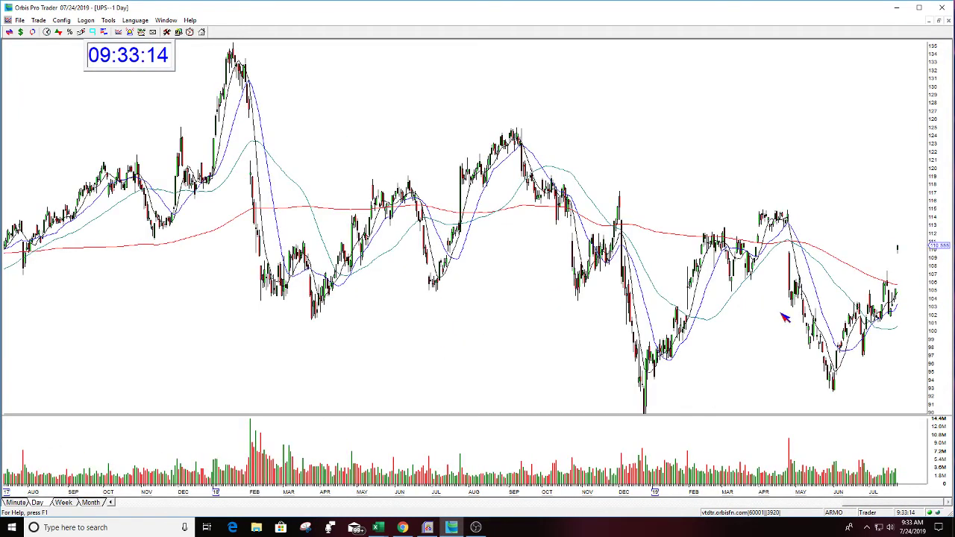
drag(769, 275, 771, 228)
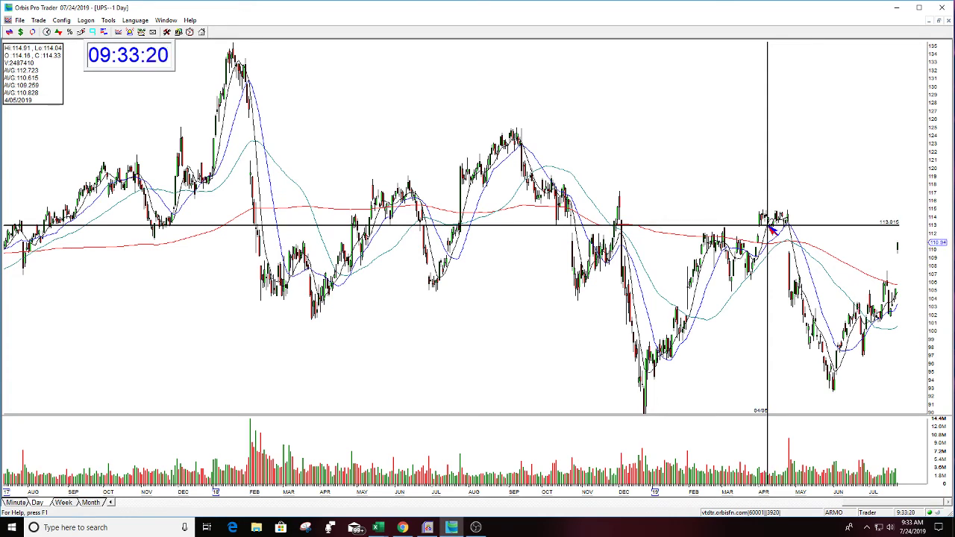
drag(772, 230, 776, 227)
click(943, 23)
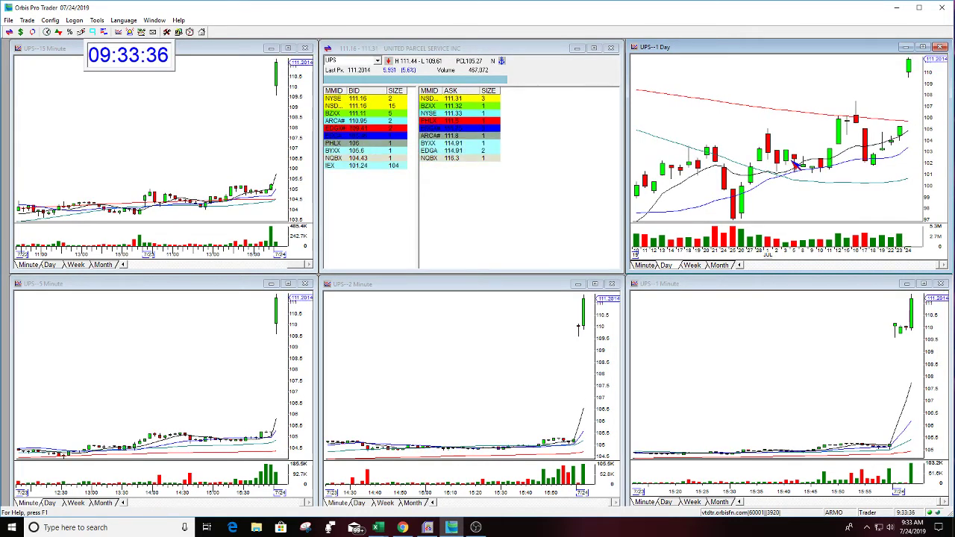
Load Tupperware (TUP) into the linked panels and read a recent 1-minute candle's prices.
text(TUP)
key(Return)
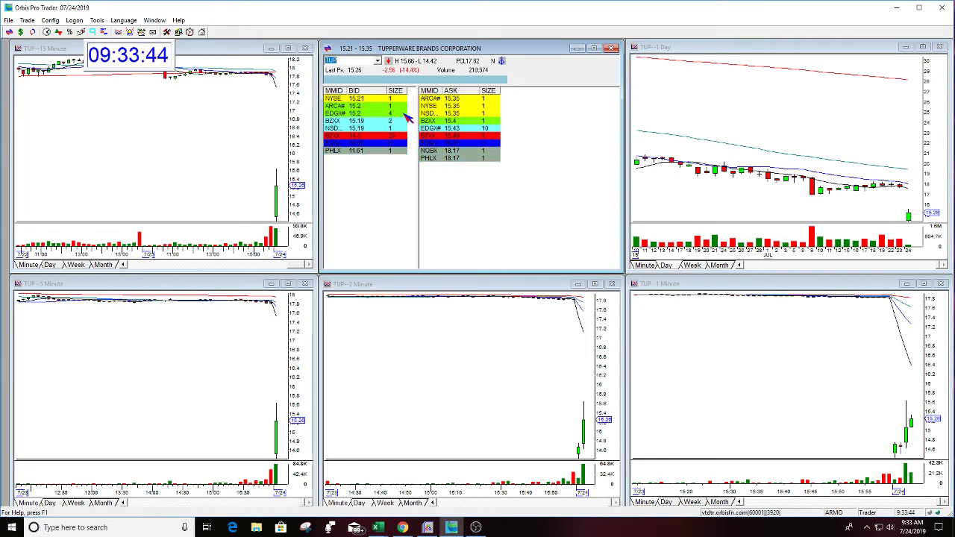
click(896, 427)
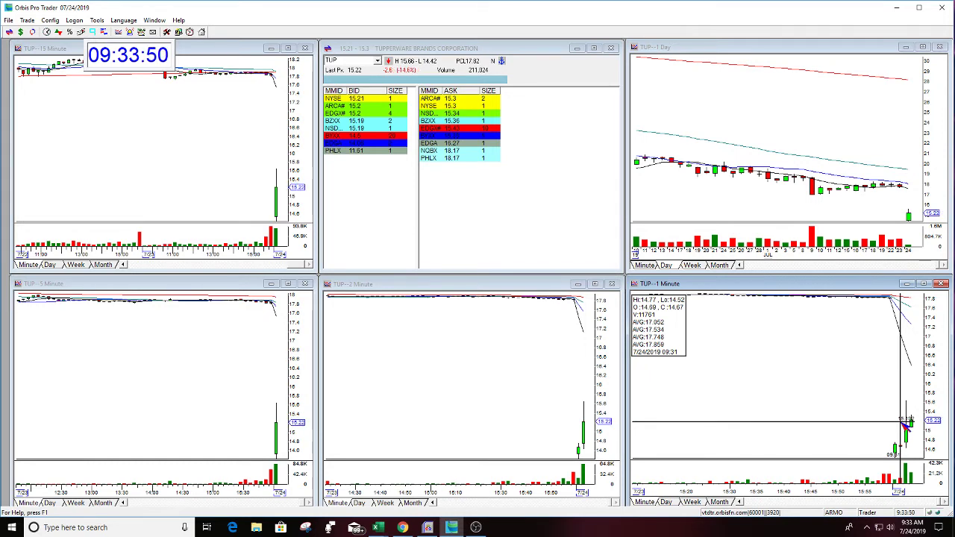
click(910, 423)
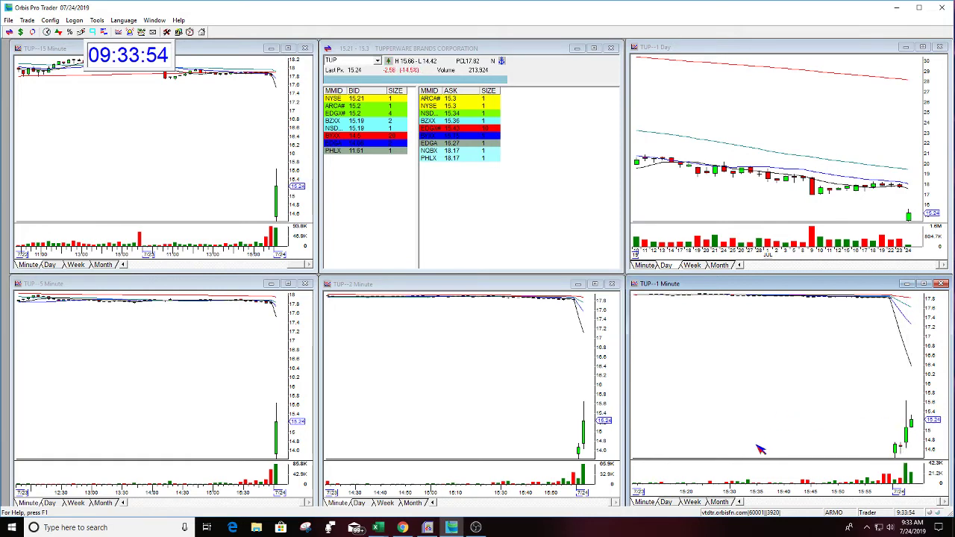
click(351, 78)
Enter SPY, then FB, then UPS as the Level 2 symbol for the linked panels.
text(SPY)
key(Return)
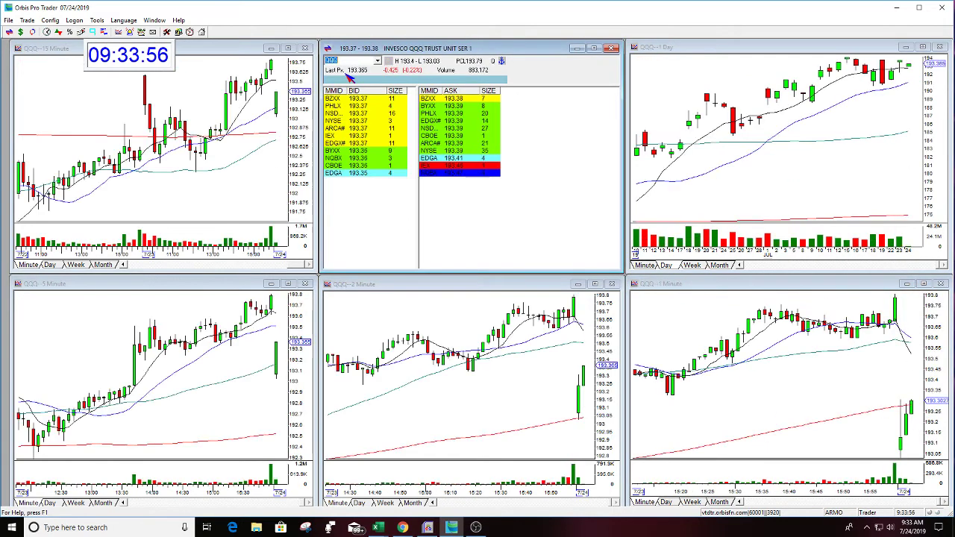
text(FB)
key(Return)
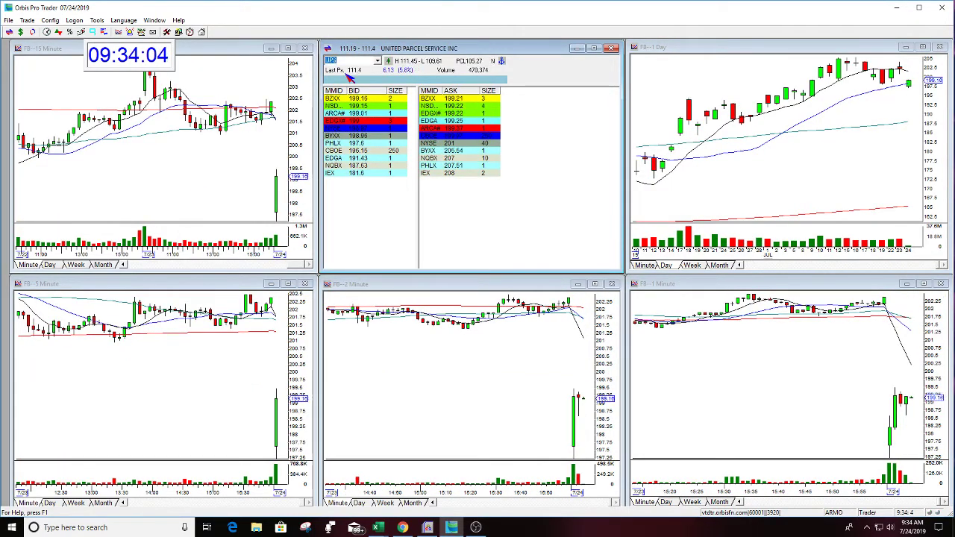
text(UPS)
key(Return)
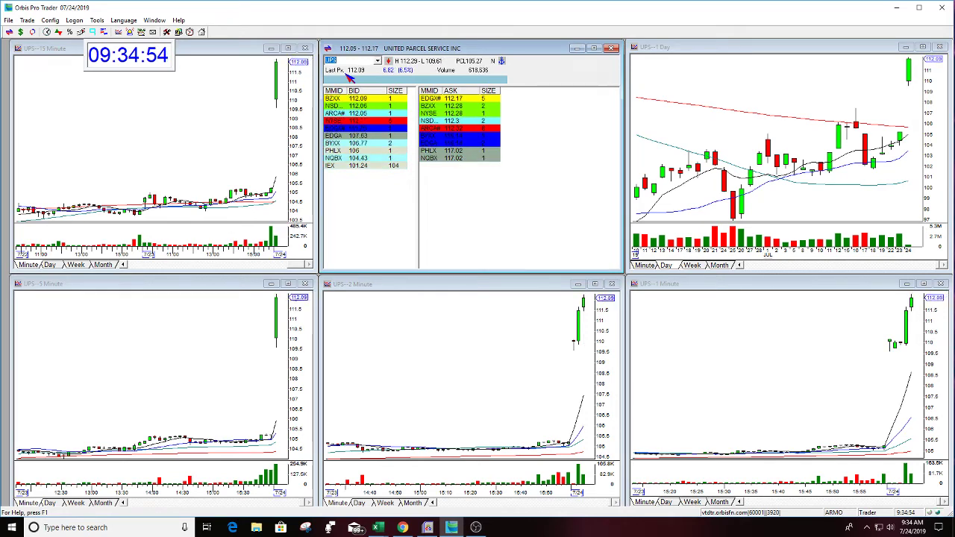
click(806, 354)
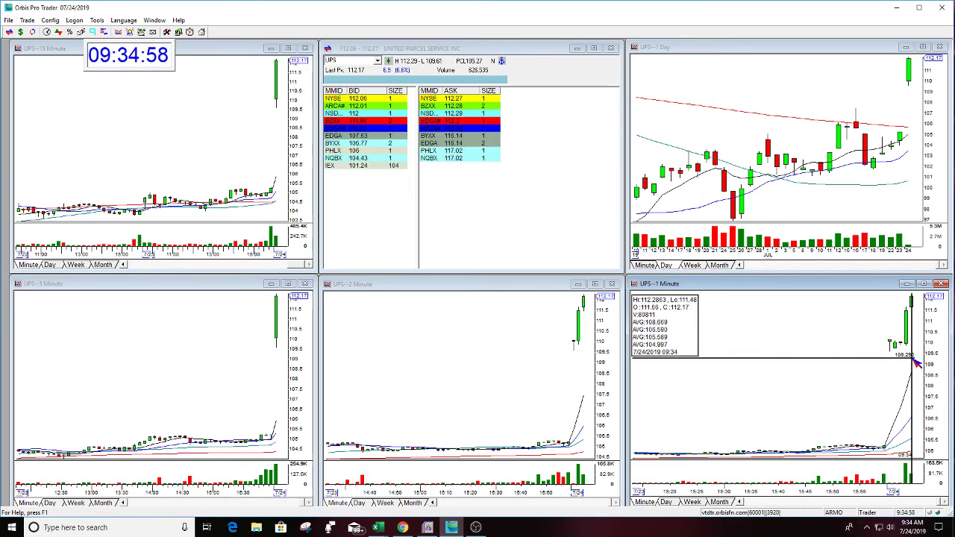
drag(917, 364, 916, 403)
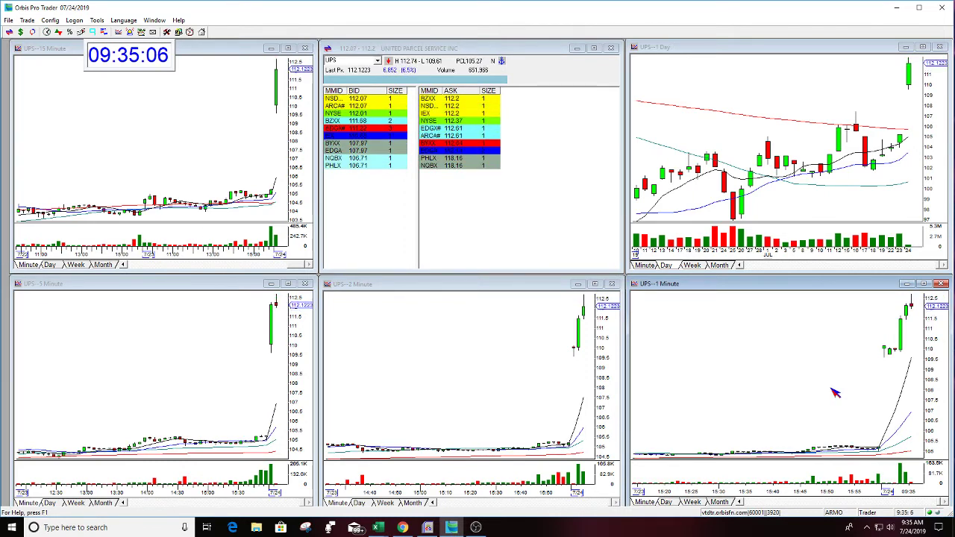
drag(820, 407, 912, 363)
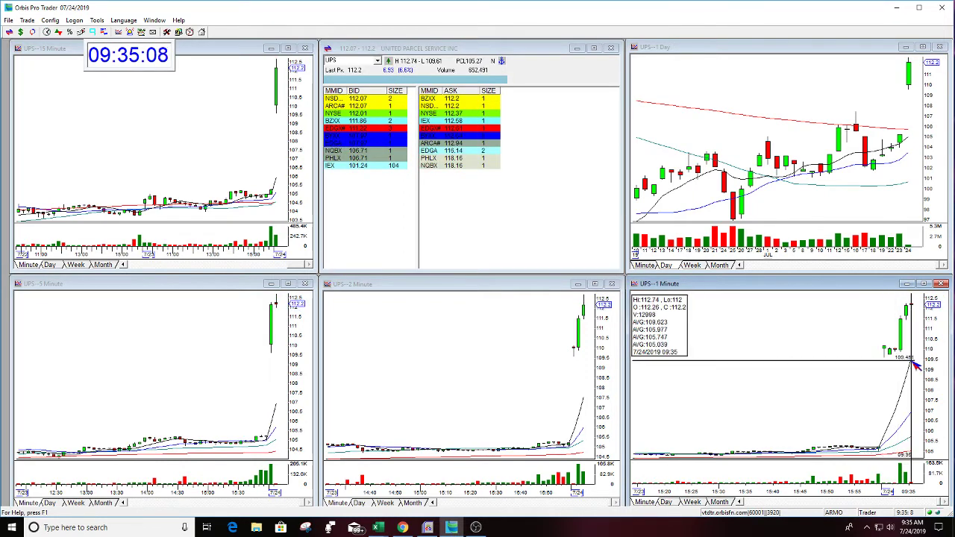
drag(914, 364, 847, 391)
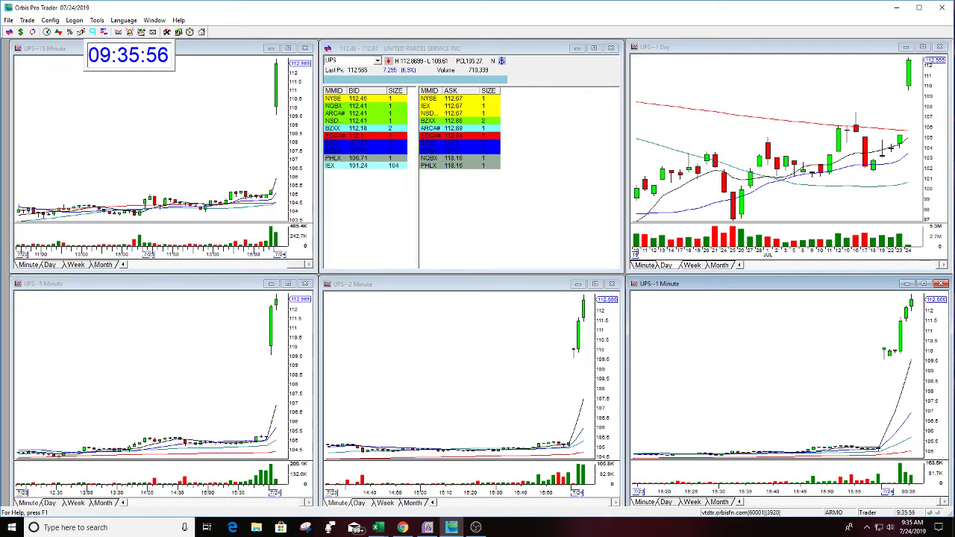
Load SNAP into the linked panels and read prices on its 1-minute chart.
click(371, 77)
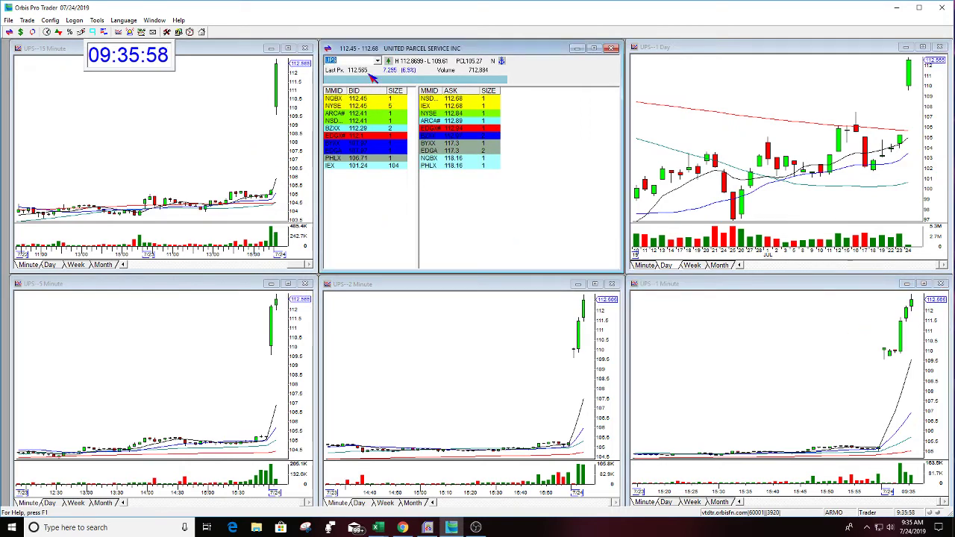
text(SNAP)
key(Return)
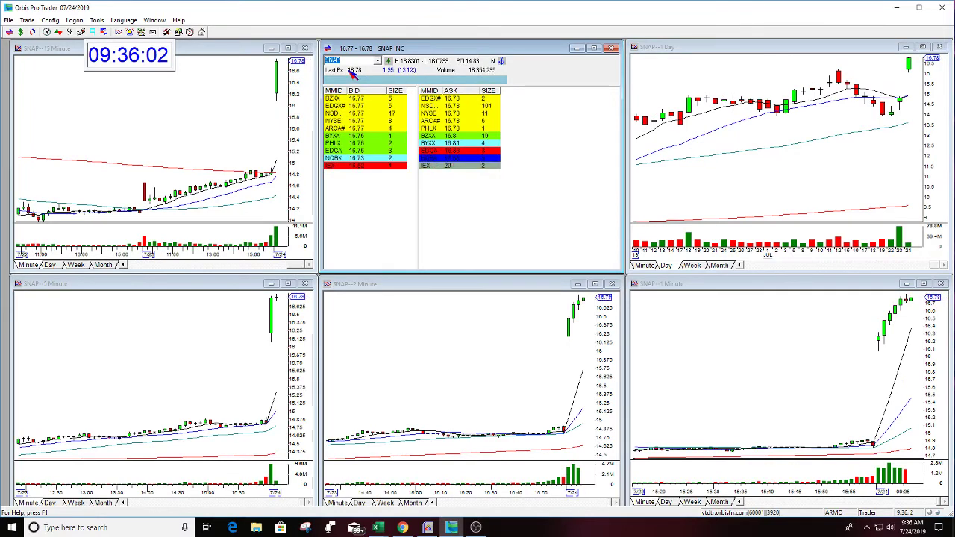
click(883, 366)
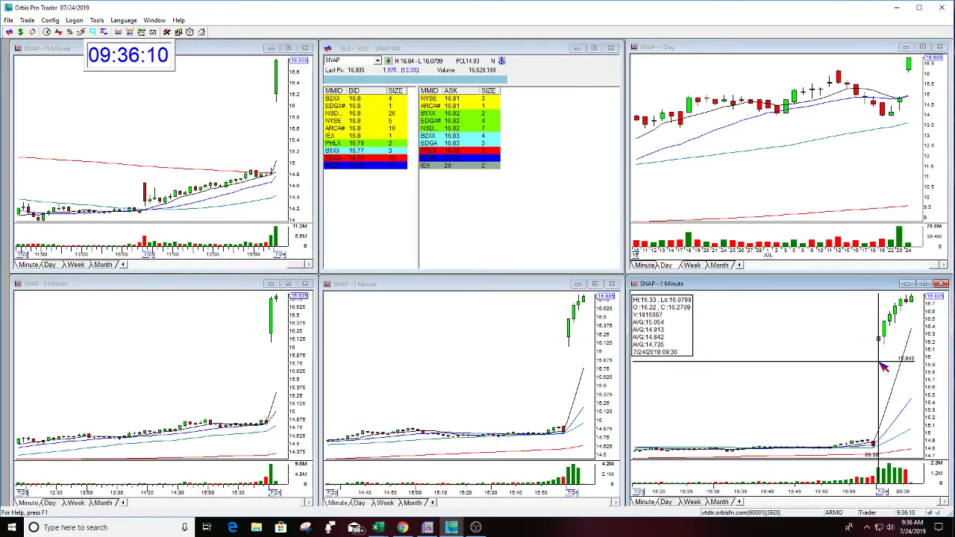
Switch the linked panels through QQQ and SPY, ending on Tupperware (TUP).
click(346, 74)
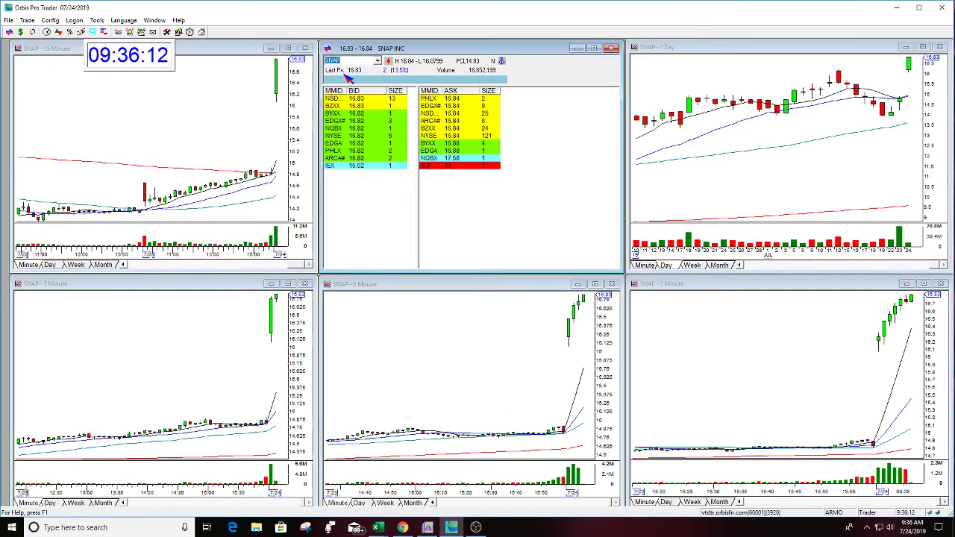
text(QQQ)
key(Return)
text(SPY)
key(Return)
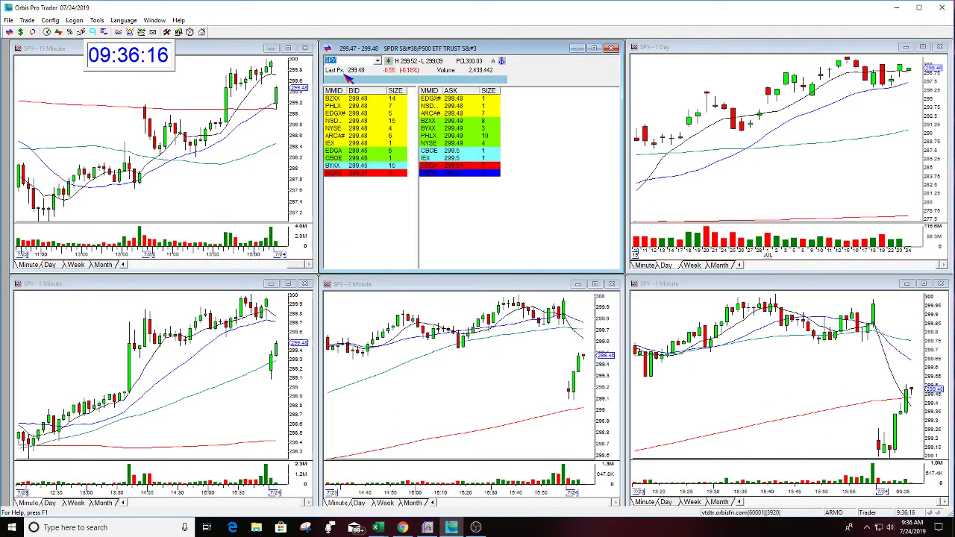
text(TUR)
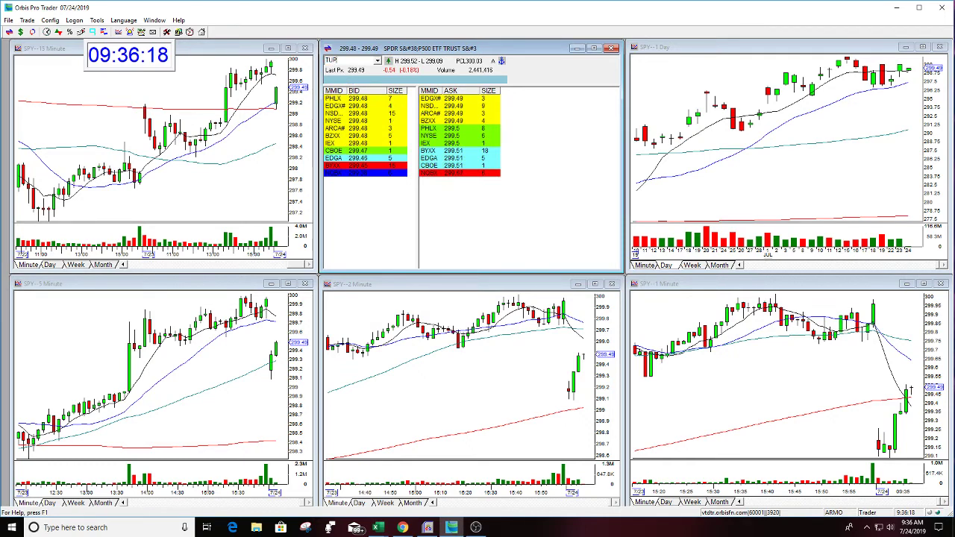
key(Return)
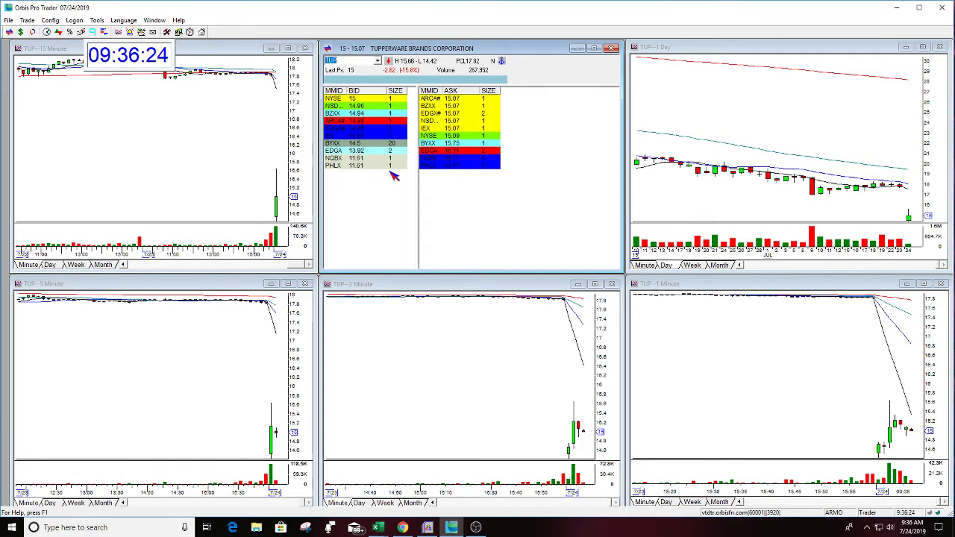
Read the prices of TUP's latest 1-minute candle, then clear the readout.
click(765, 387)
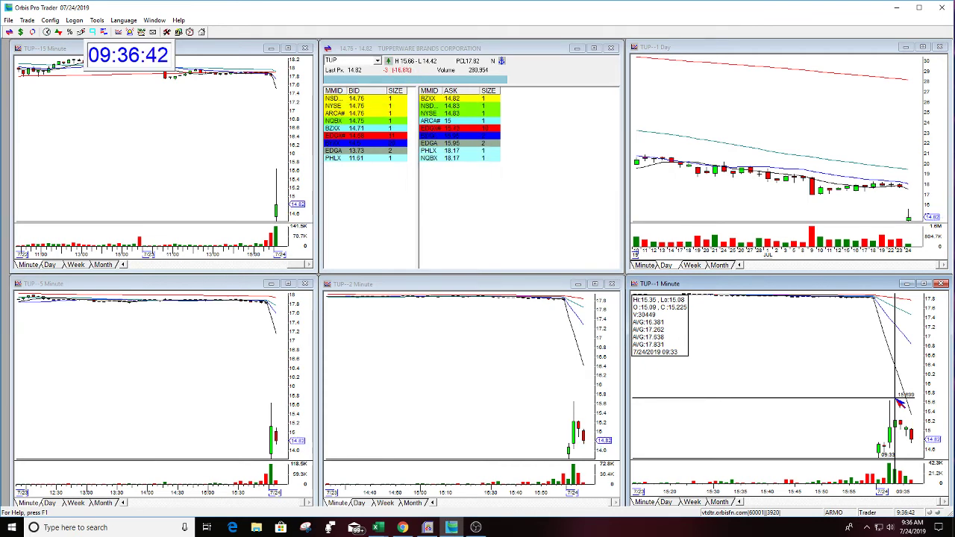
drag(899, 403, 881, 396)
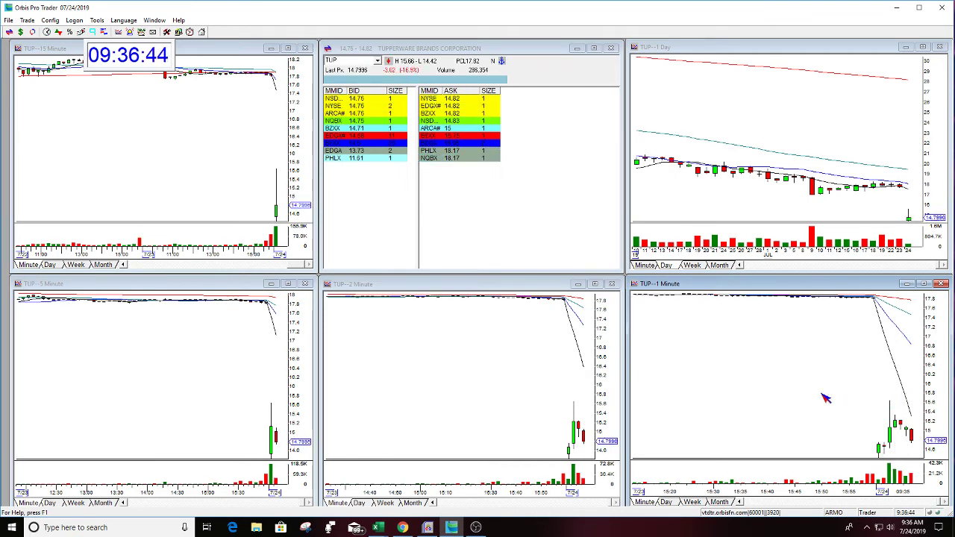
click(339, 68)
Enter UPS in the Level 2 symbol box so every linked chart reloads on UPS.
text(UPS)
key(Return)
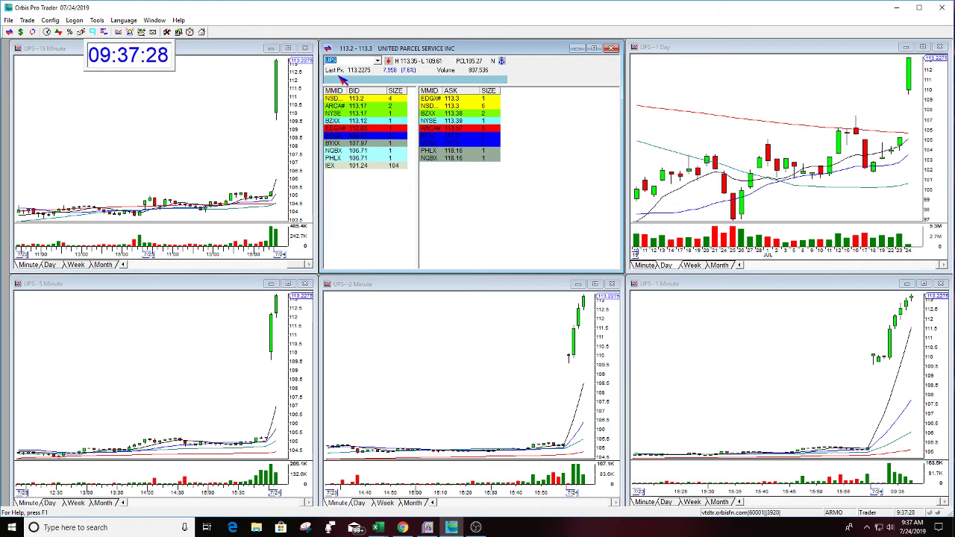
text(TUP)
key(Return)
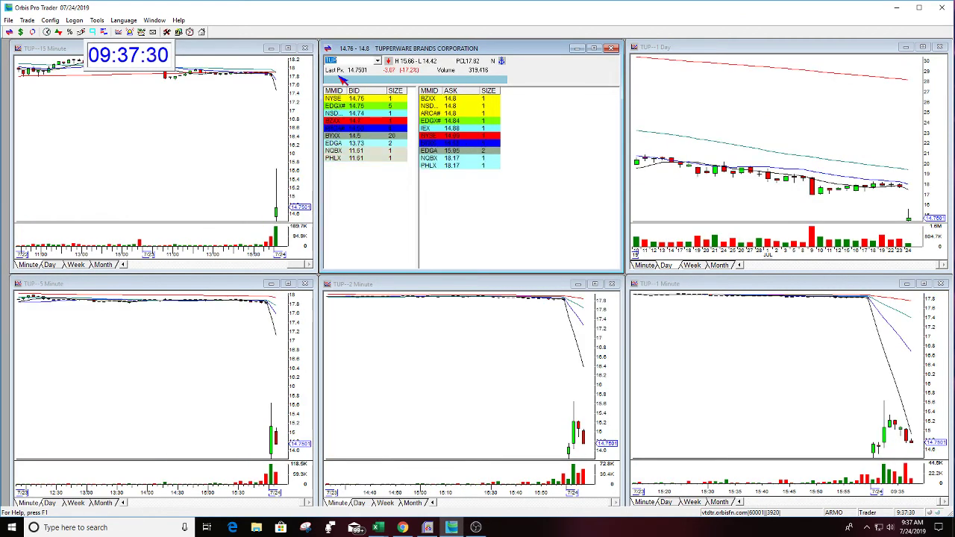
text(UPS)
key(Return)
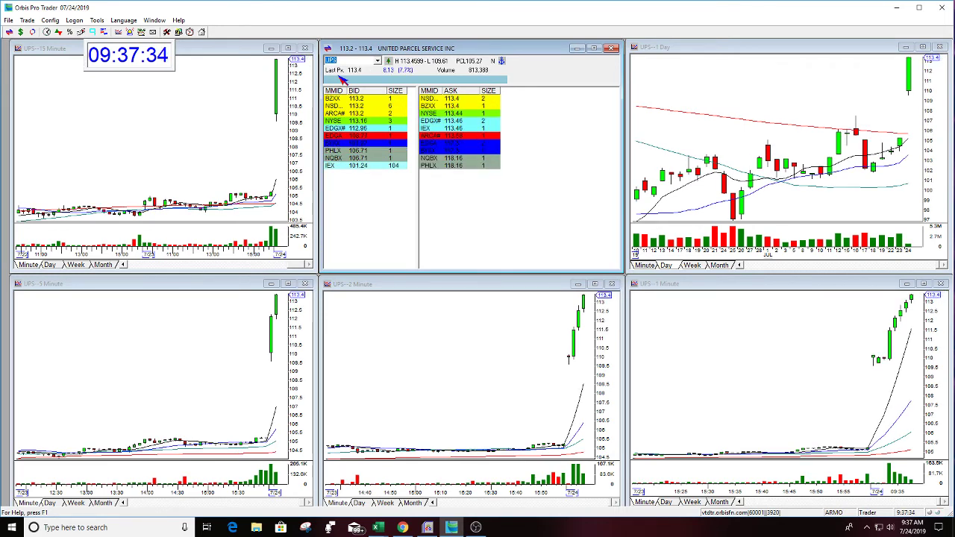
text(FB)
key(Return)
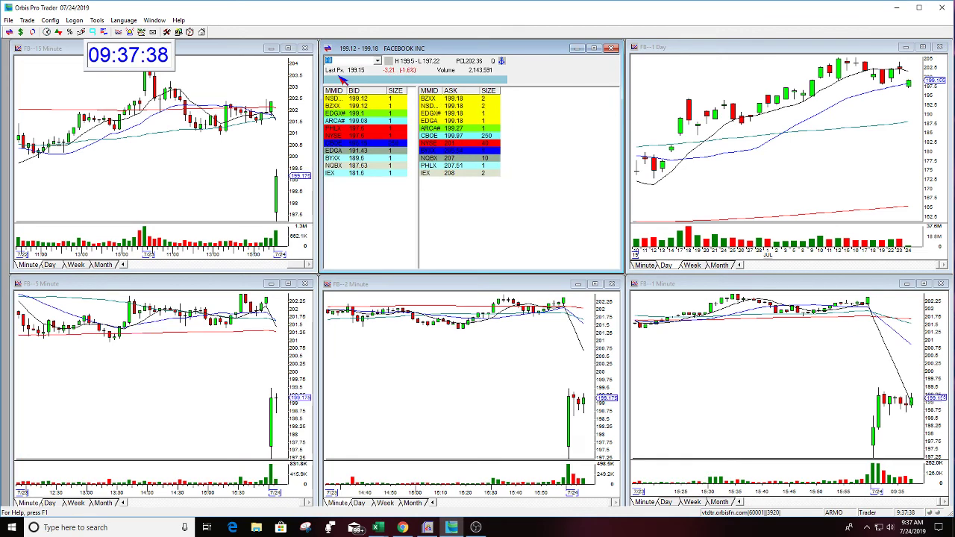
text(BYND)
key(Return)
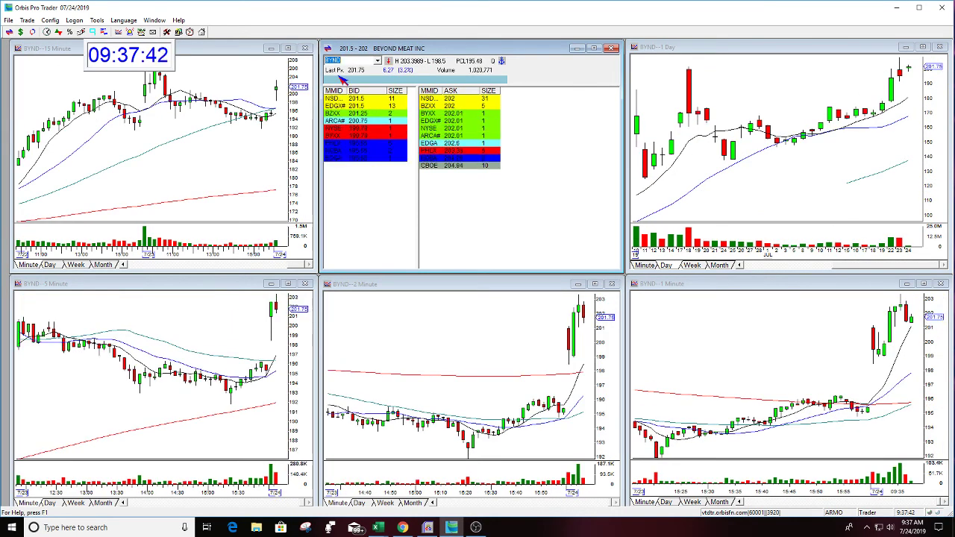
text(UPS)
key(Return)
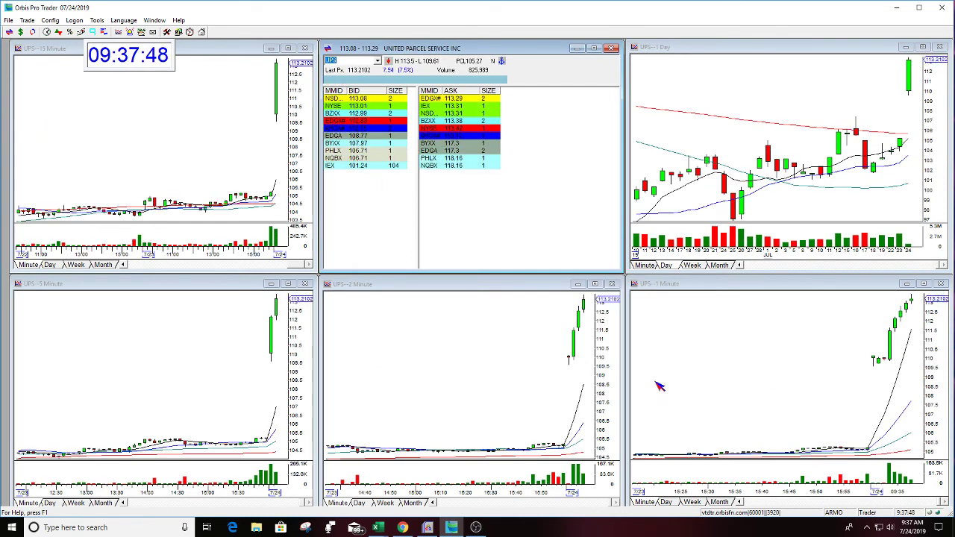
click(876, 381)
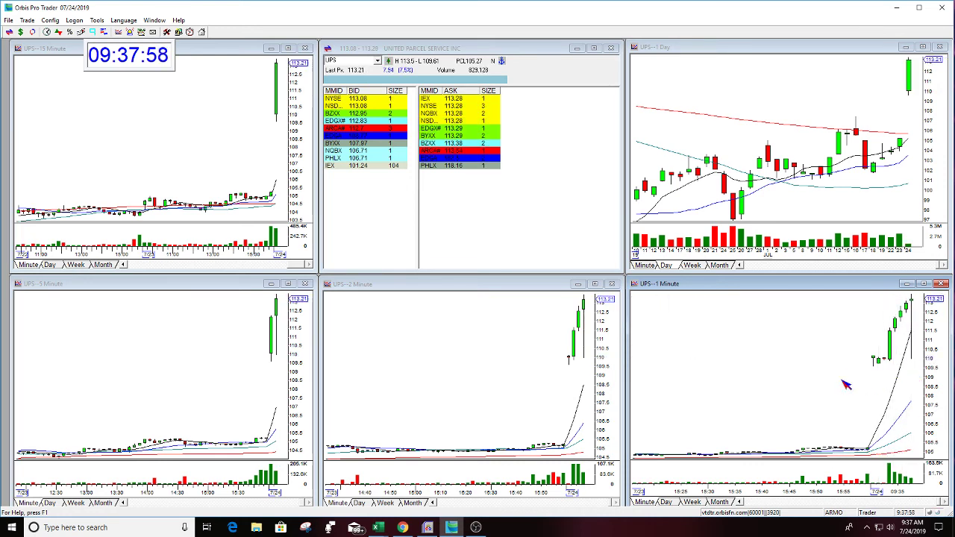
click(332, 65)
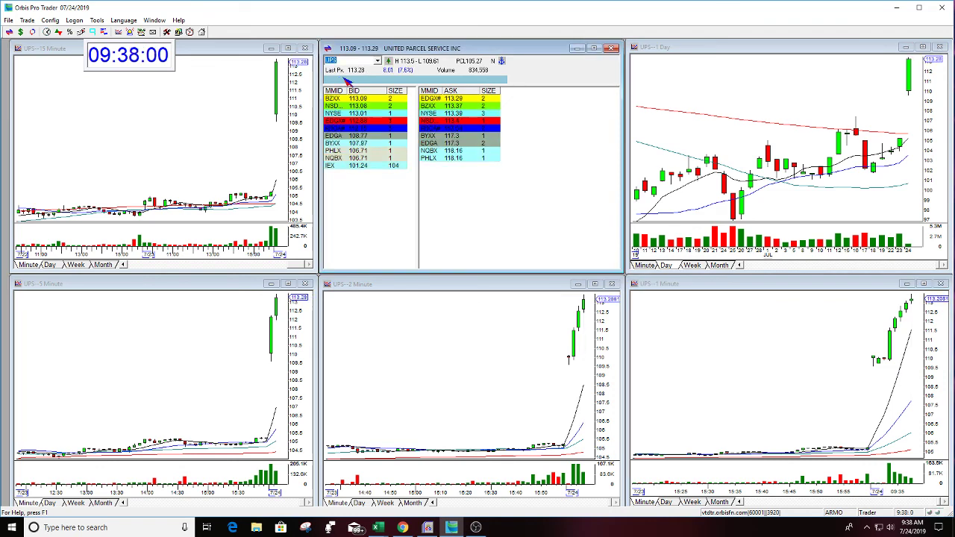